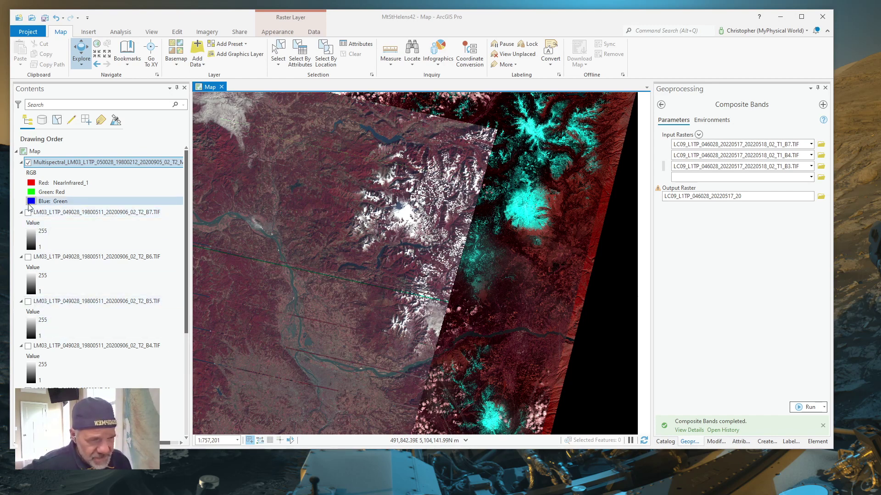
- Collapse the legends of the 1980 B7, B6, B5 and B4 band layers and select all four
click(21, 212)
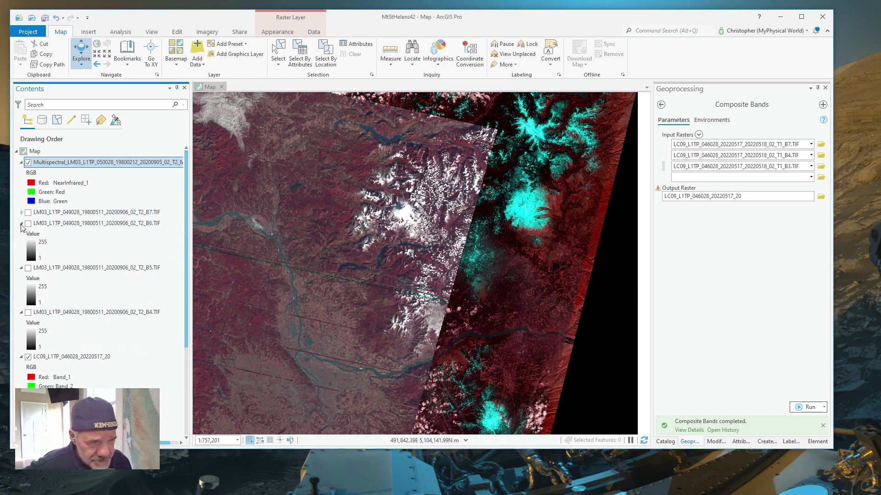
click(21, 224)
click(21, 234)
click(21, 246)
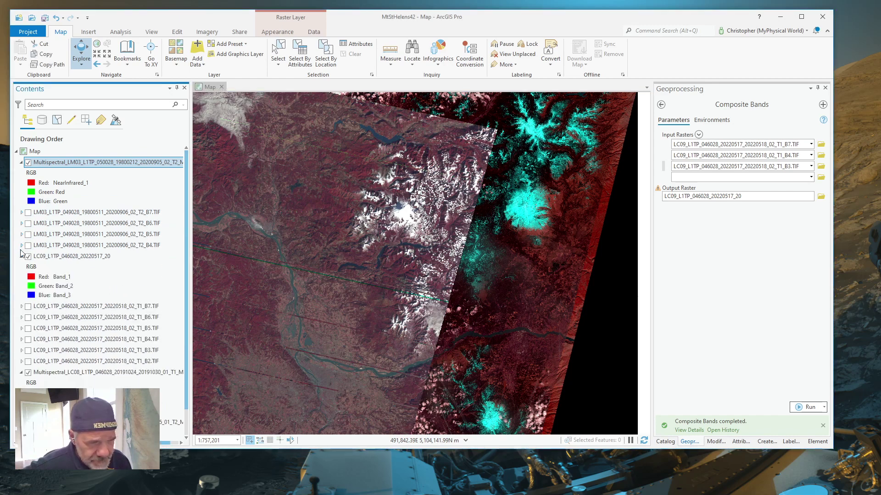
click(65, 213)
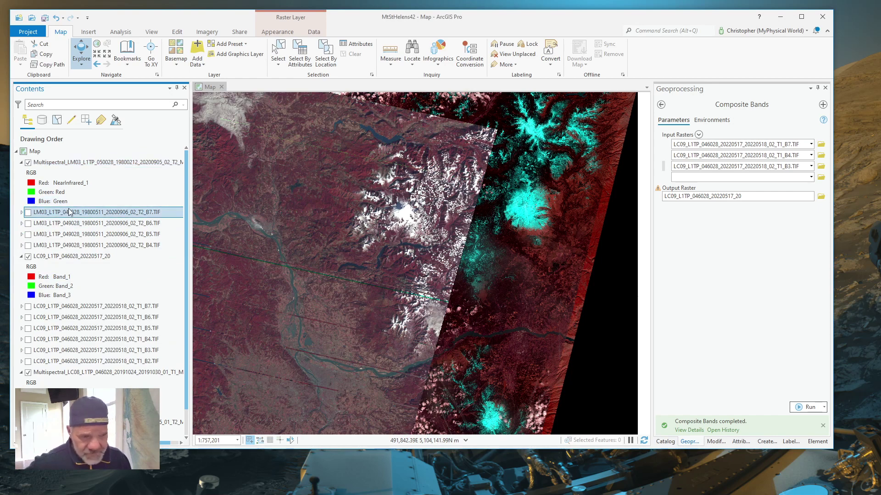
shift+click(88, 246)
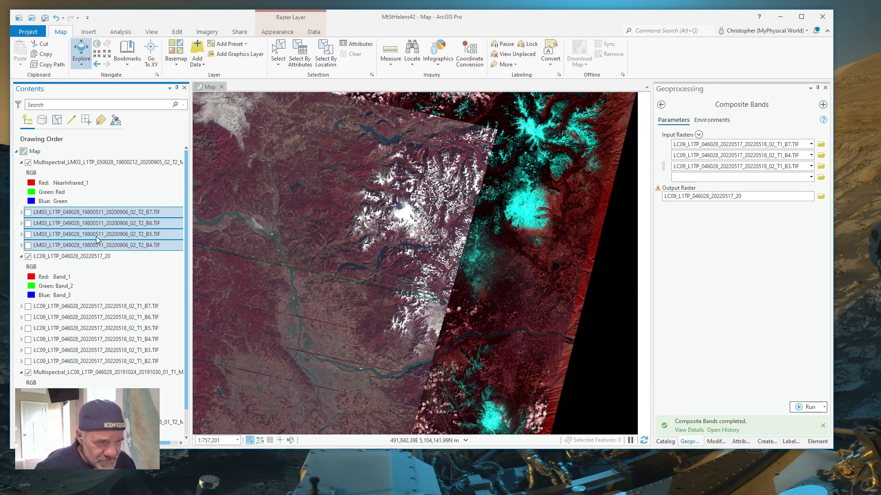
- Remove the selected B7–B4 band layers from the map
right_click(97, 239)
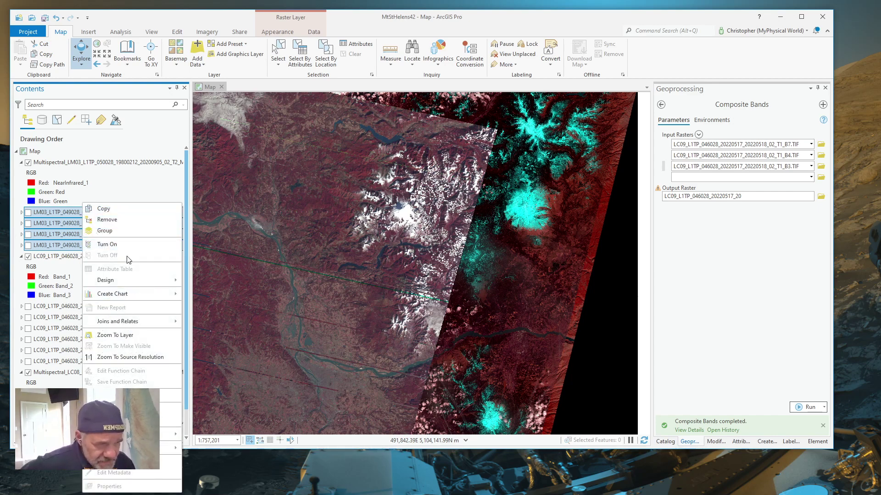
click(108, 220)
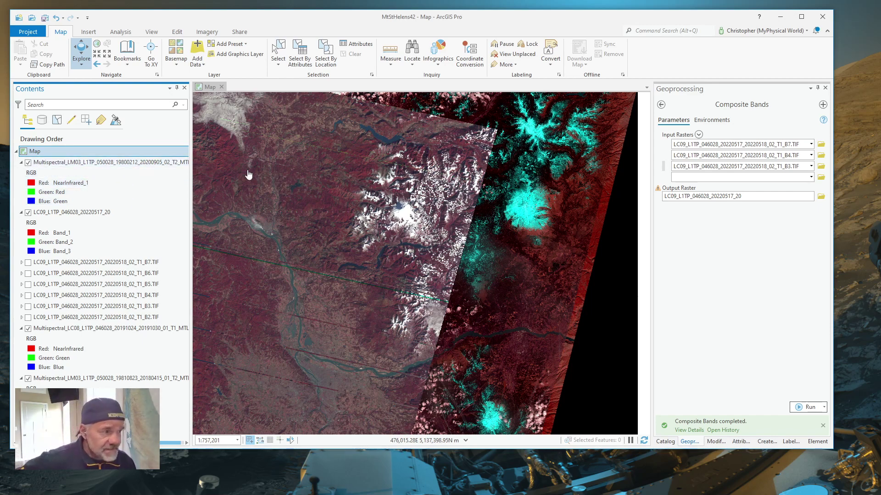
- Turn off the February 1980, 2022 and 2019 composite layers
click(28, 163)
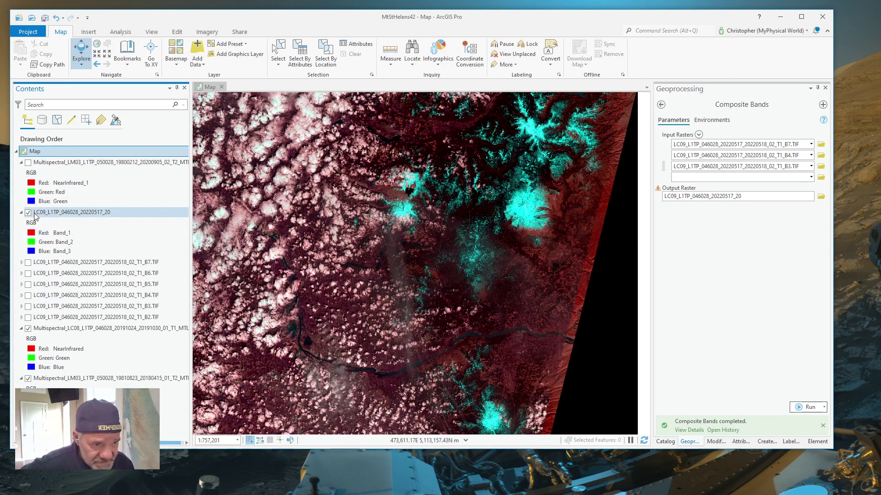
click(28, 213)
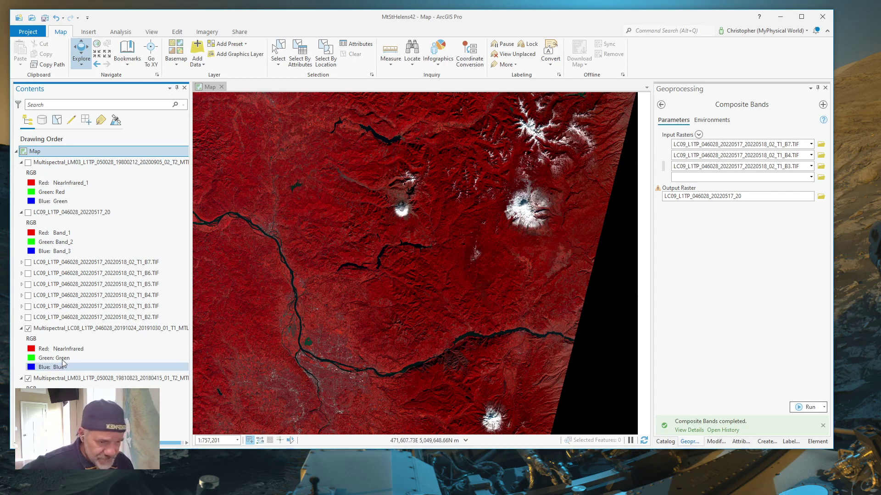
click(27, 329)
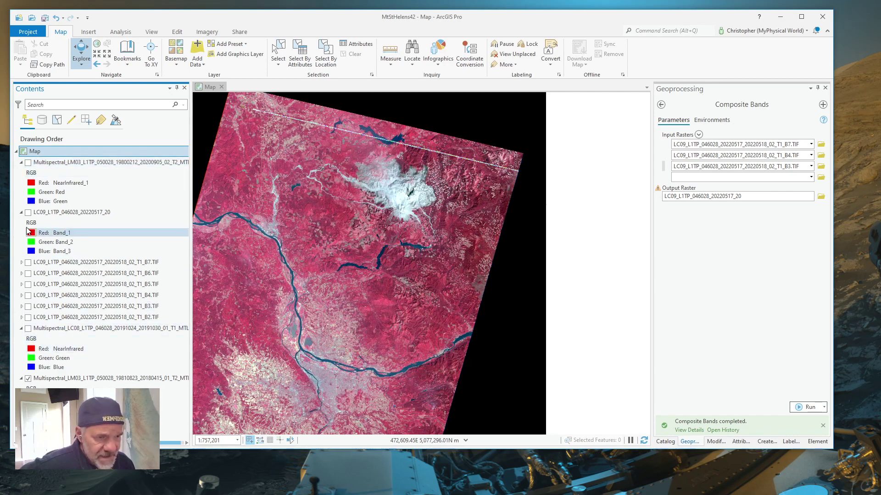
click(28, 162)
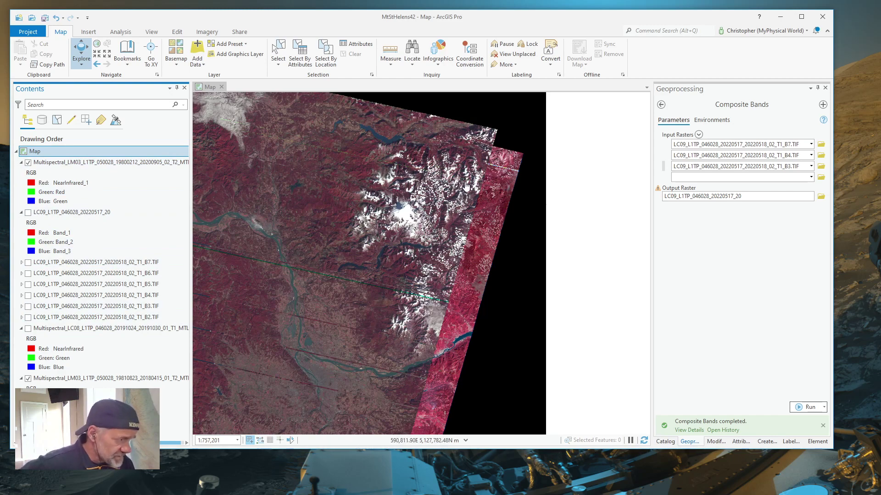
scroll(457, 184, up, 2)
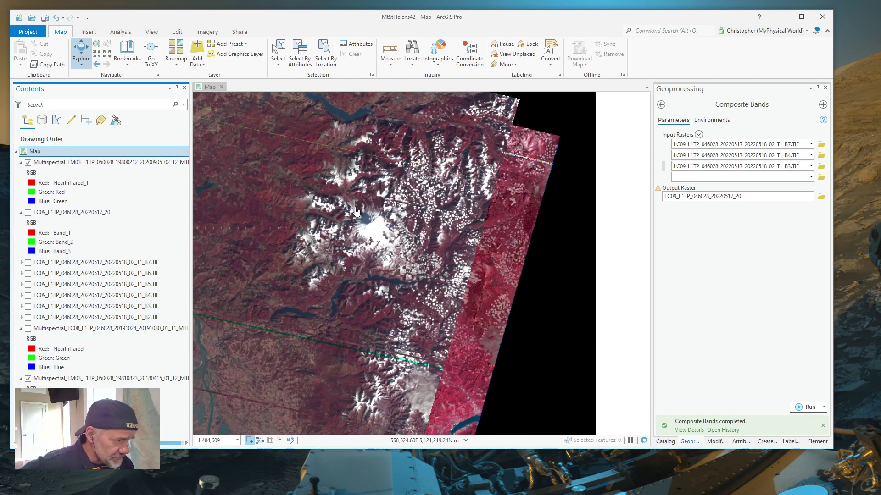
scroll(356, 211, up, 2)
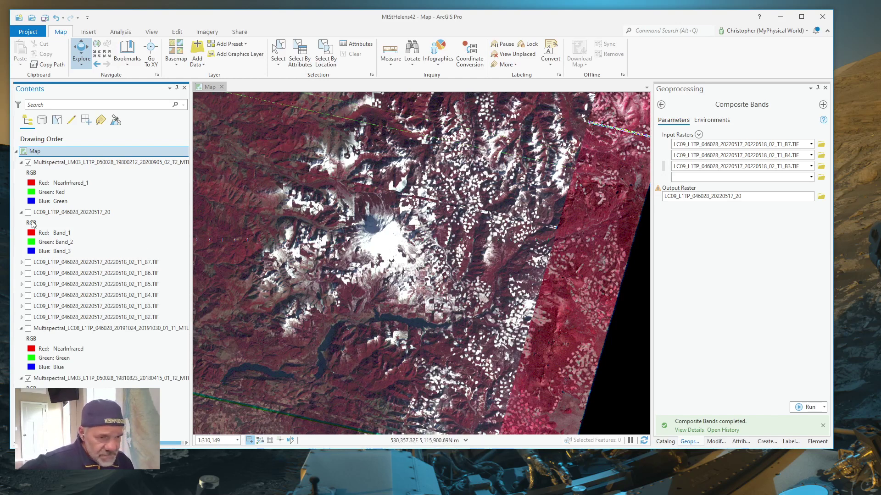
click(28, 378)
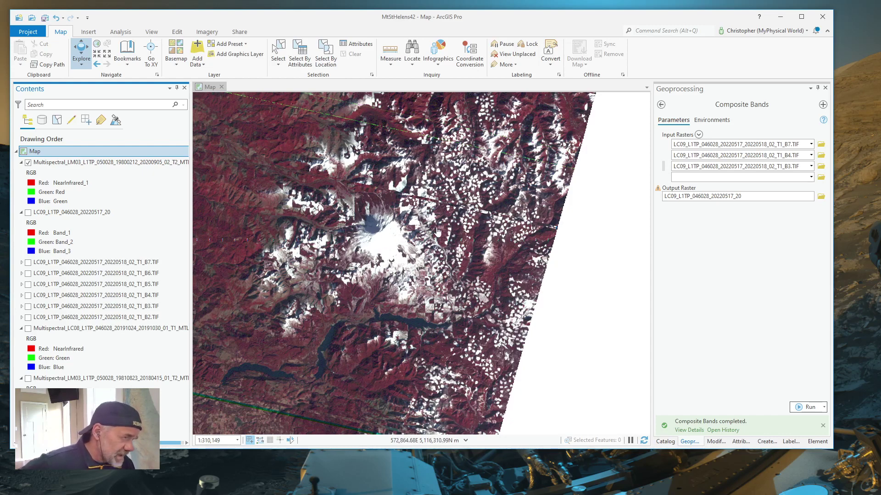
scroll(432, 182, up, 2)
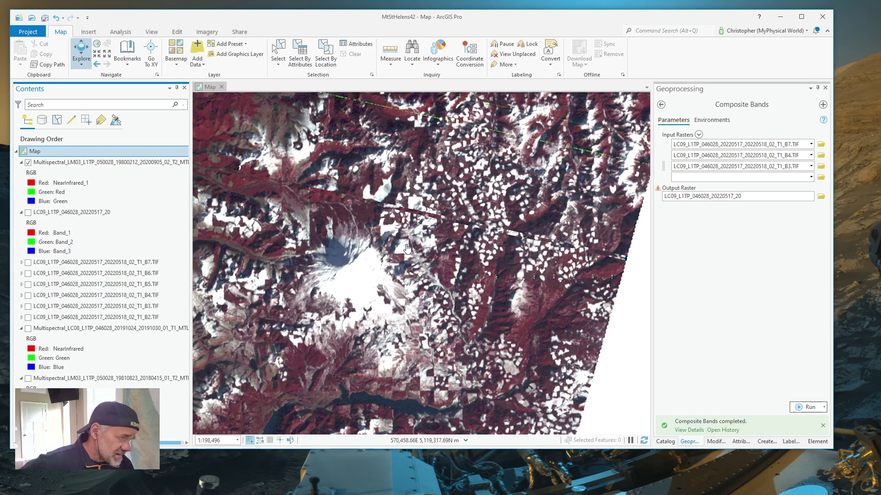
scroll(455, 192, down, 2)
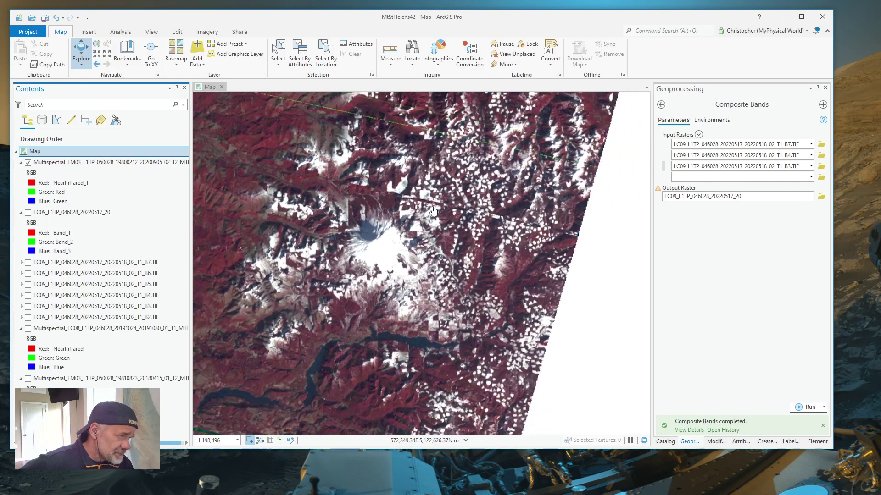
scroll(408, 224, up, 2)
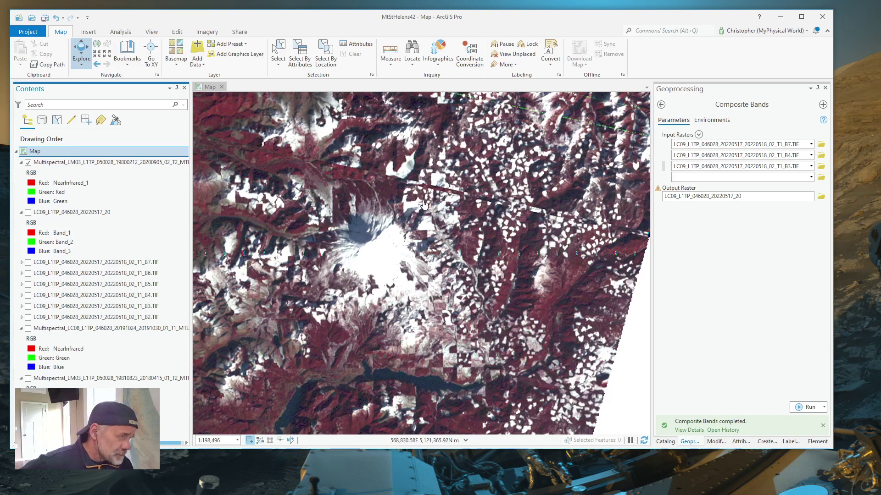
scroll(424, 205, down, 3)
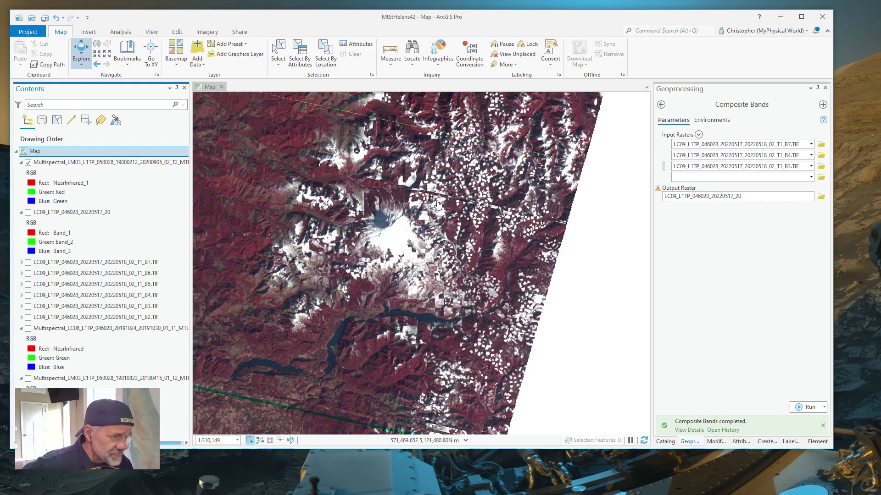
scroll(344, 249, down, 2)
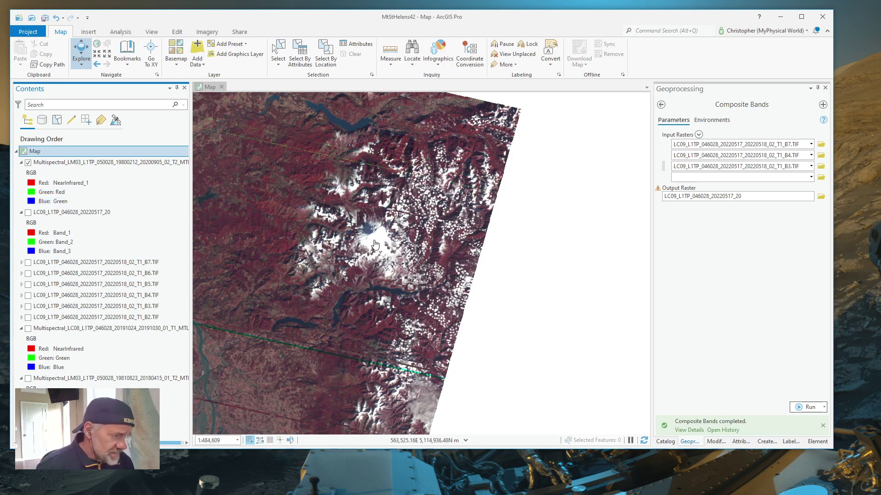
scroll(369, 243, up, 2)
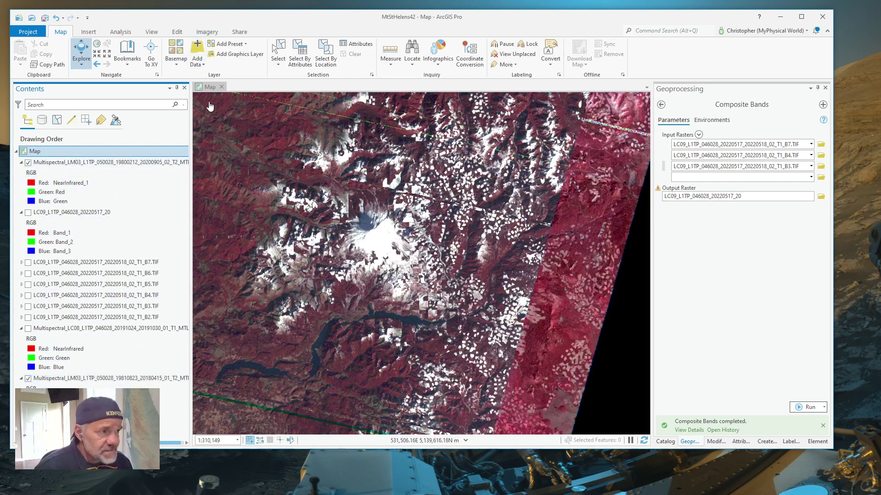
- Select the February 1980 composite and enable Swipe on the Raster Layer Appearance tab
click(120, 31)
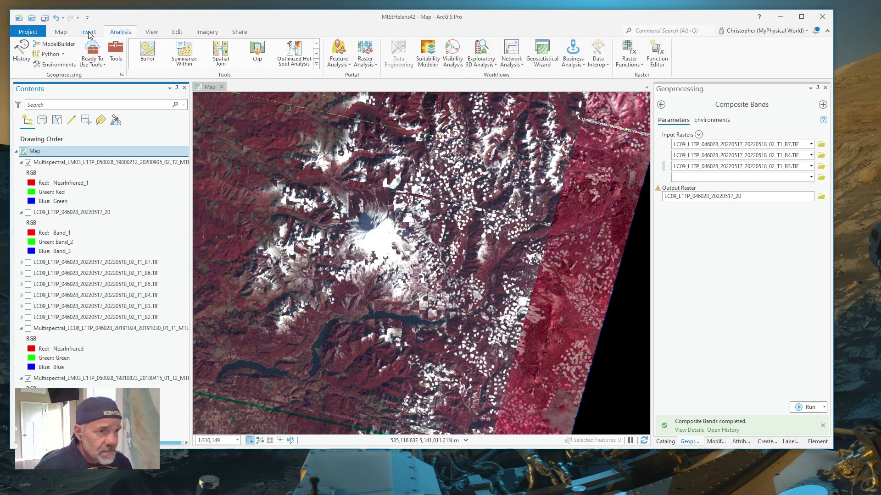
scroll(63, 34, up, 1)
scroll(63, 35, up, 1)
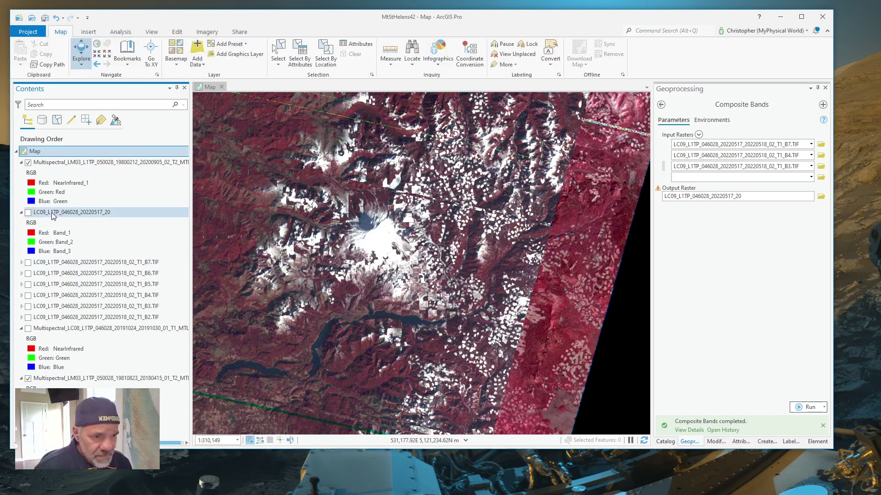
click(57, 164)
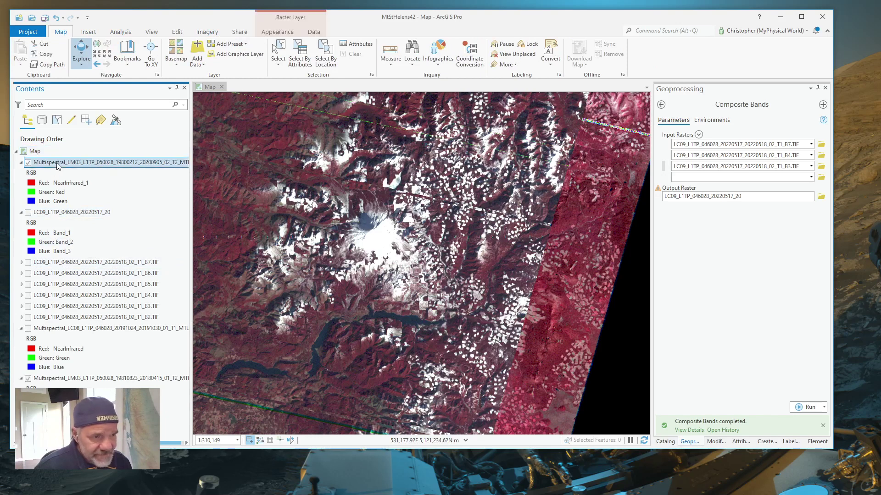
click(277, 32)
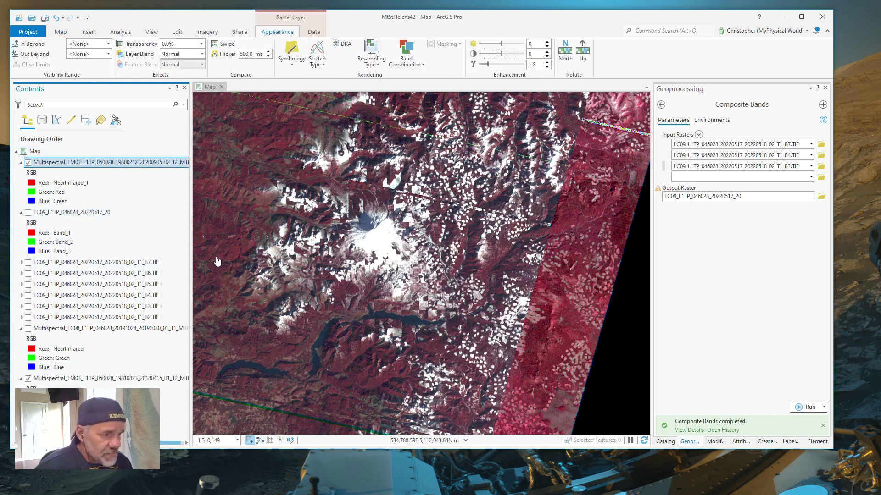
click(227, 45)
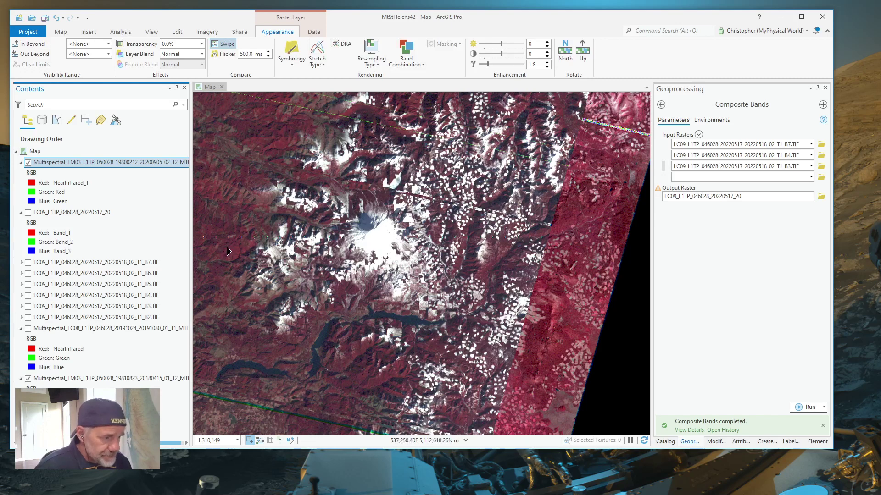
drag(211, 254, 326, 303)
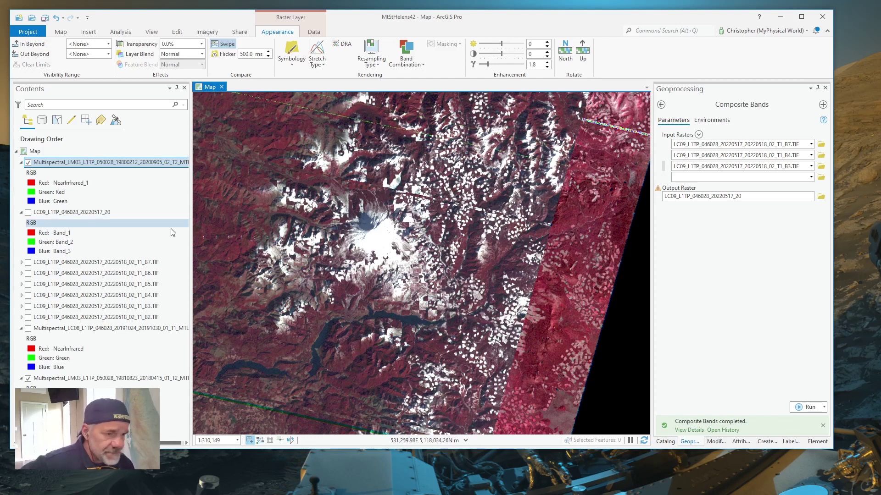
- Swipe the 1980 image back and forth to reveal the 1981 blast zone beneath
drag(208, 257, 381, 194)
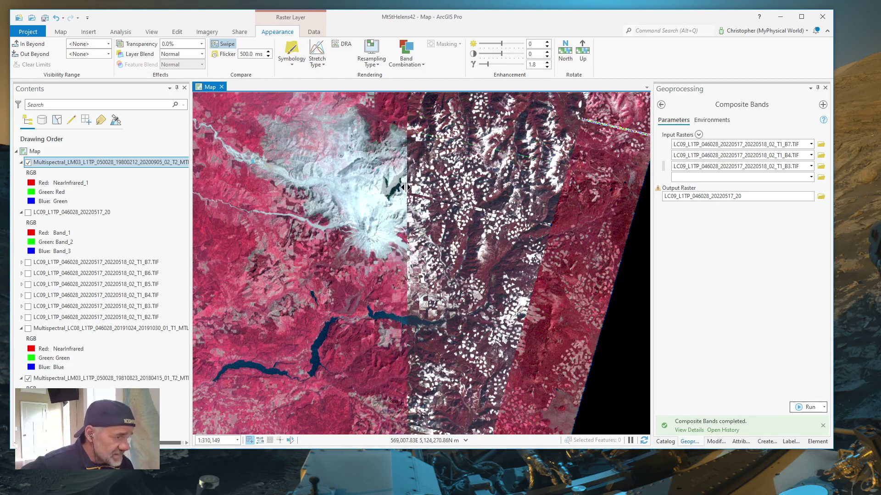
drag(408, 196, 451, 164)
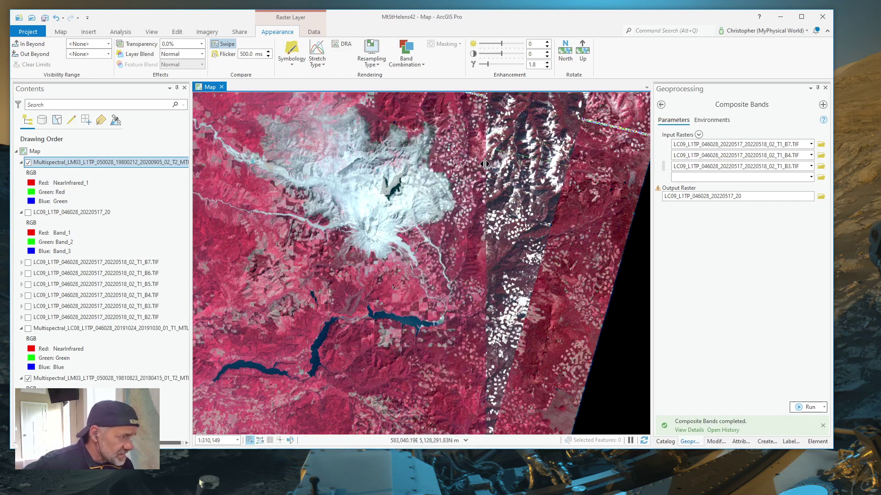
drag(479, 164, 181, 246)
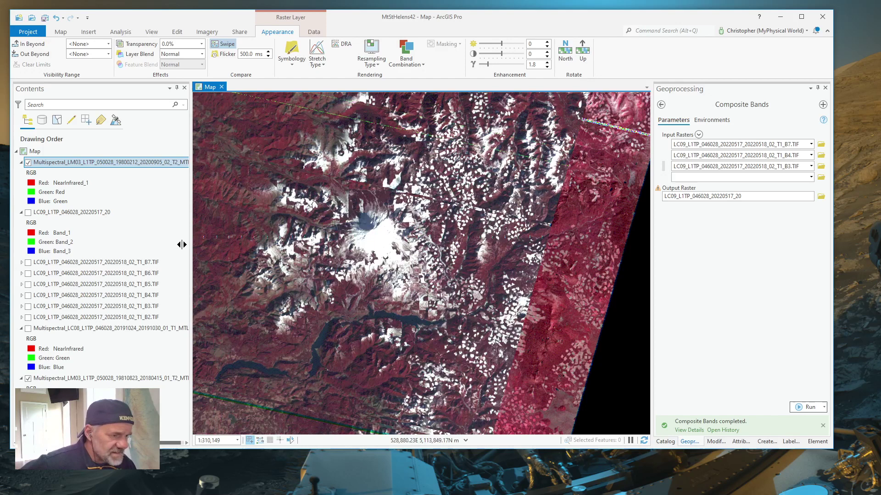
- Turn off the 19800212 and 19810823 layers and turn on LC09_L1TP_046028_20220517_20
click(27, 163)
click(27, 163)
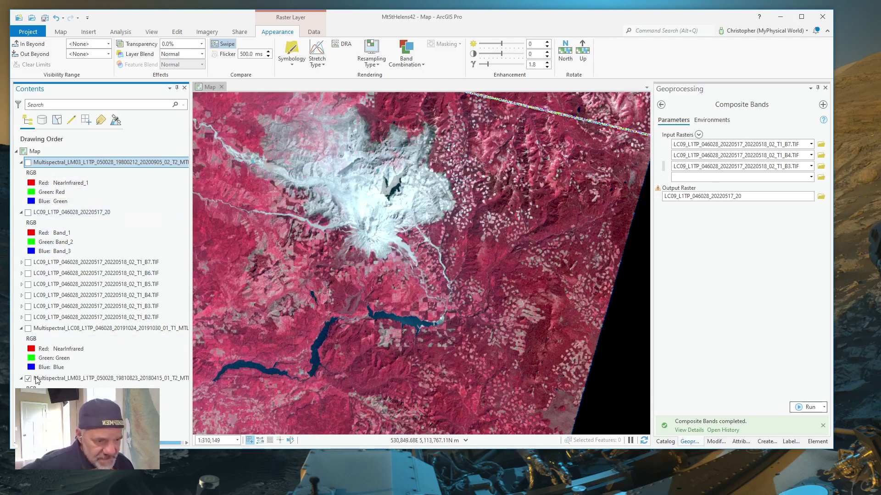
click(28, 380)
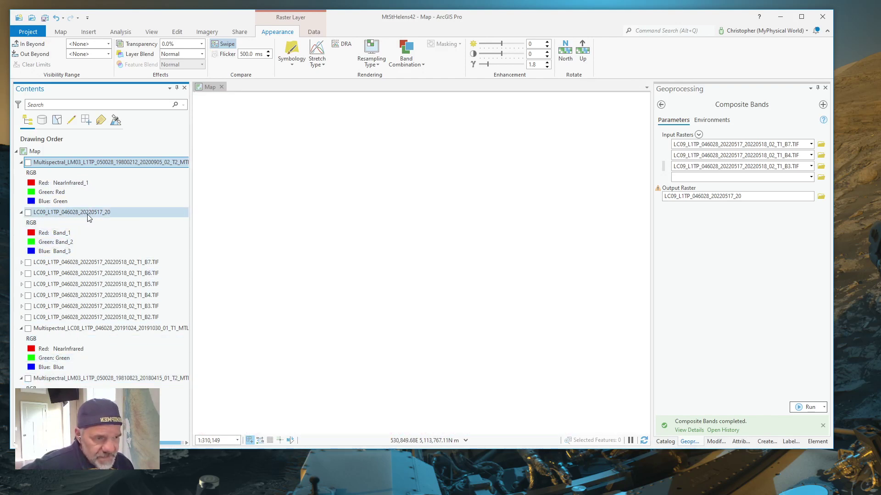
click(27, 213)
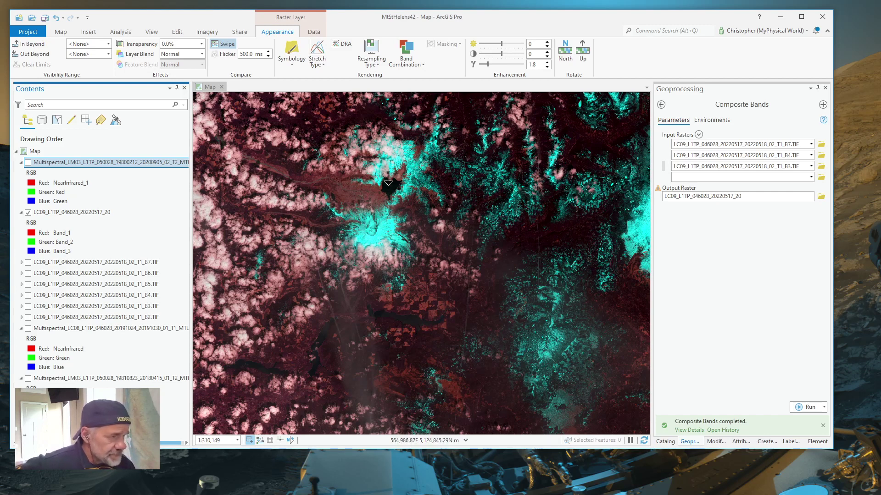
- Zoom the map to about 1:127,037 on Mount St. Helens
scroll(391, 182, down, 2)
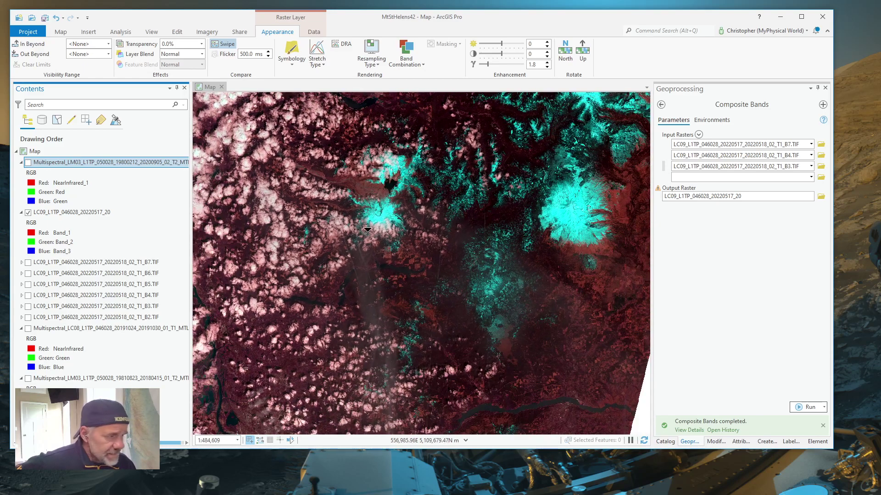
scroll(413, 171, up, 6)
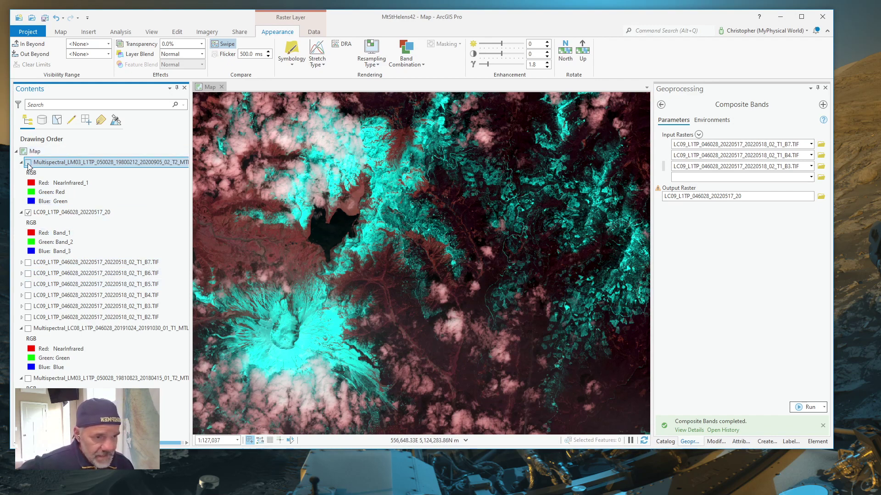
- Turn the 19800212 layer back on and swipe it back and forth across the crater over the 2022 composite
click(28, 163)
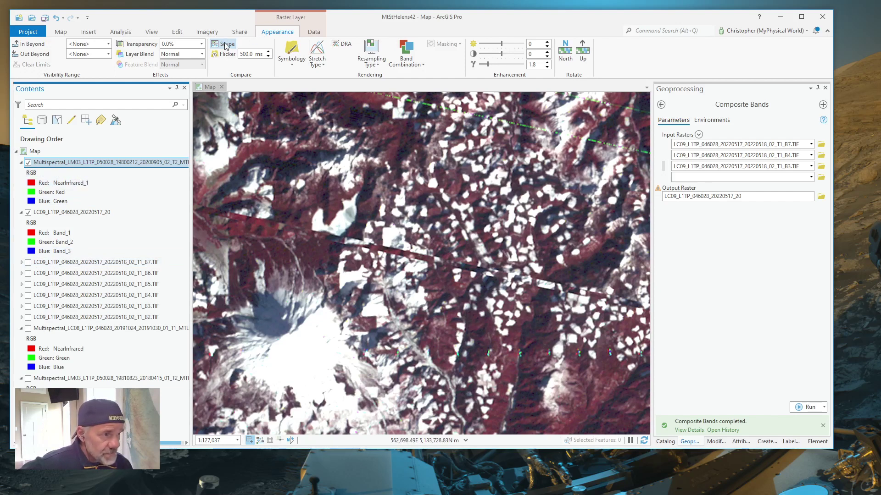
drag(205, 266, 370, 236)
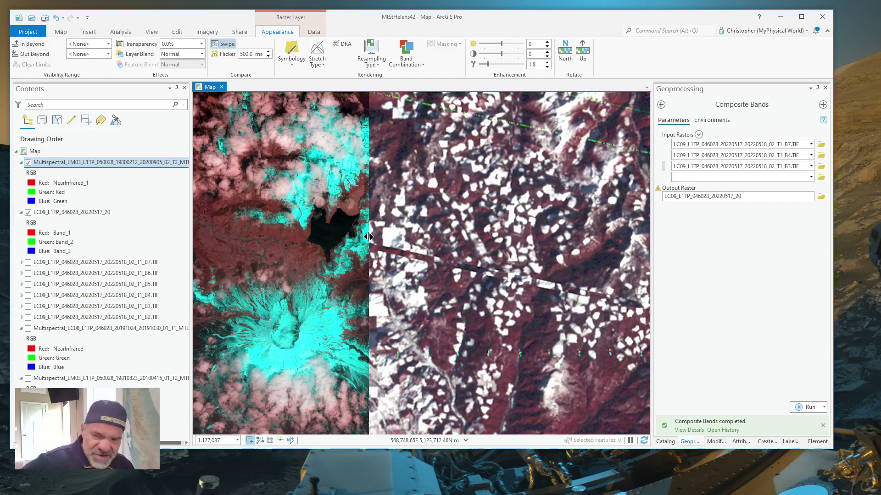
mouse_move(369, 237)
mouse_down()
mouse_move(305, 256)
mouse_move(353, 263)
mouse_move(375, 209)
mouse_move(363, 195)
mouse_move(341, 207)
mouse_move(367, 202)
mouse_move(340, 213)
mouse_move(368, 207)
mouse_move(378, 225)
mouse_up()
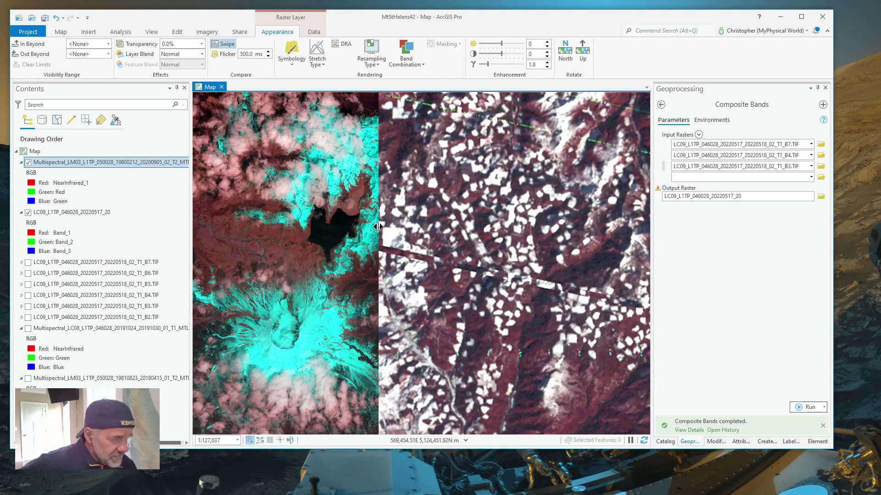
drag(378, 227, 353, 209)
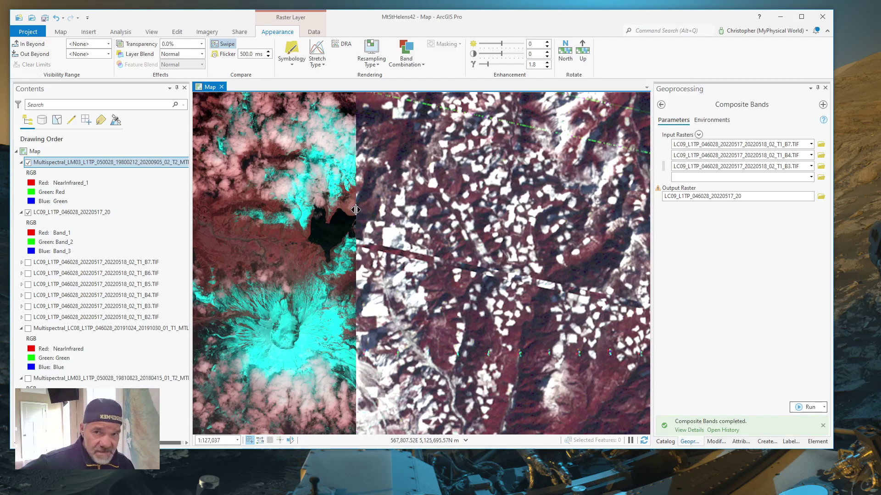
drag(356, 210, 193, 271)
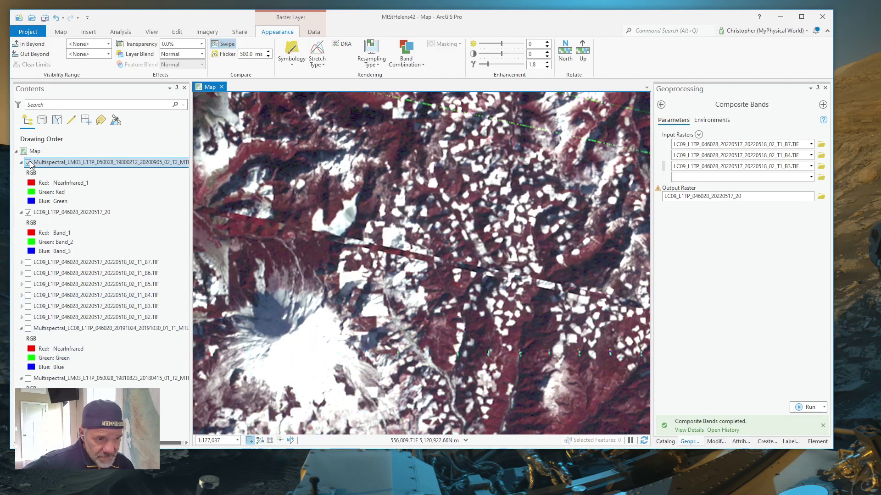
- Hide the 1980 pre-eruption LM03 scene and turn on the 2019 LC08 composite
click(28, 163)
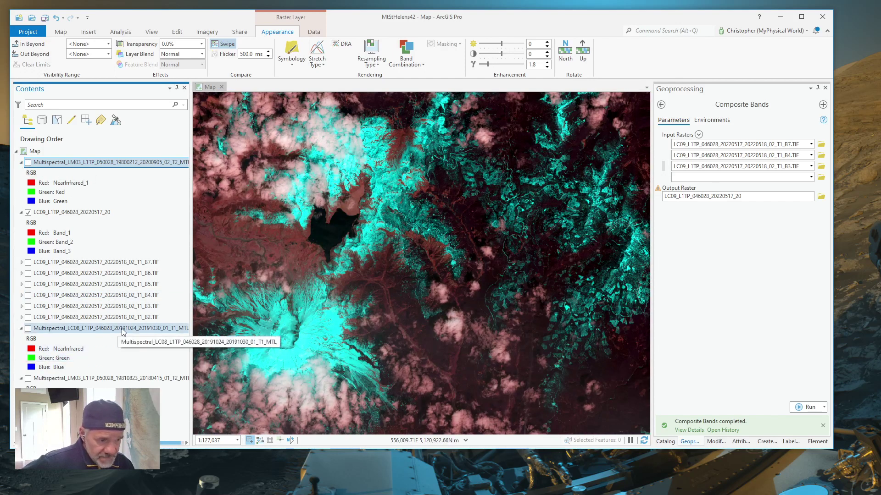
click(27, 329)
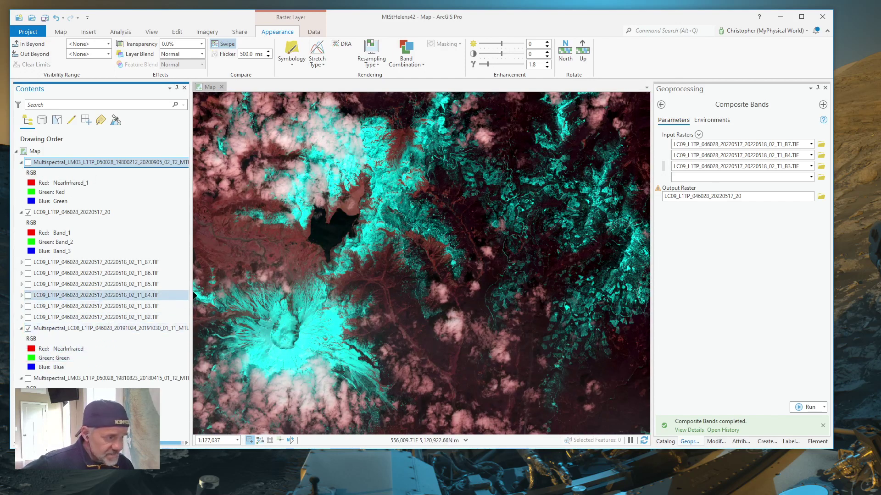
click(209, 269)
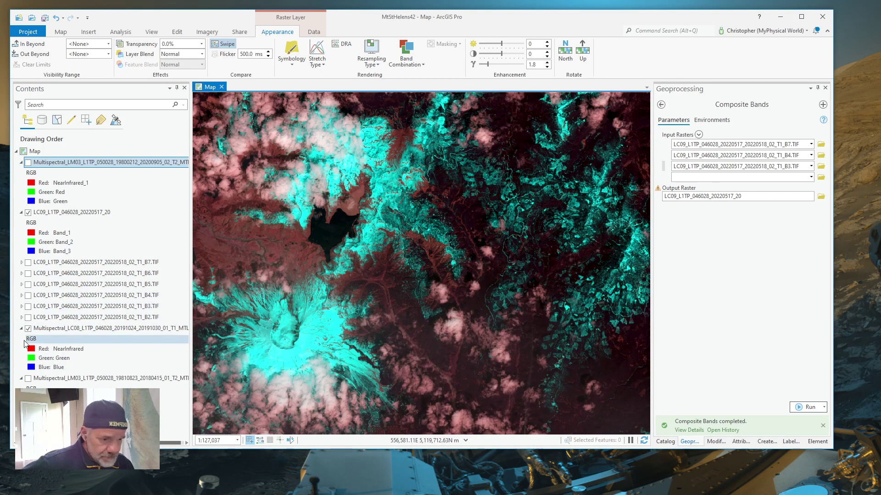
- Select LC09_L1TP_046028_20220517_20 as the layer to swipe
click(133, 329)
click(240, 263)
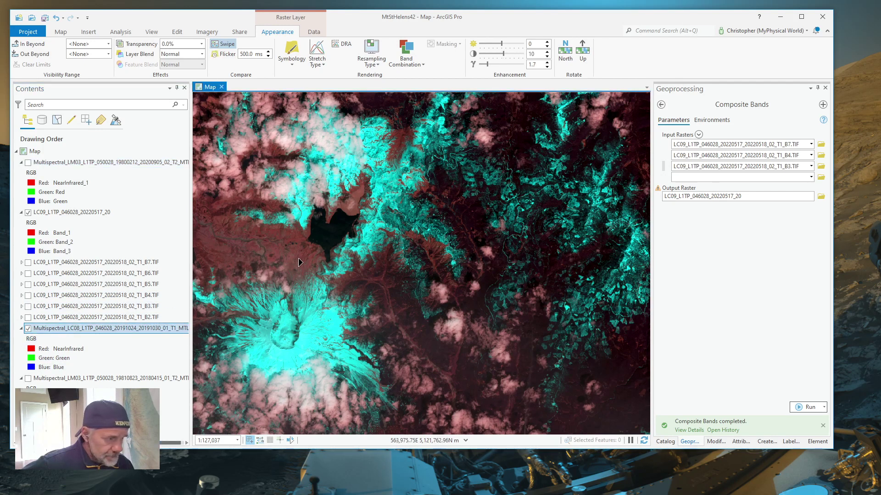
click(71, 330)
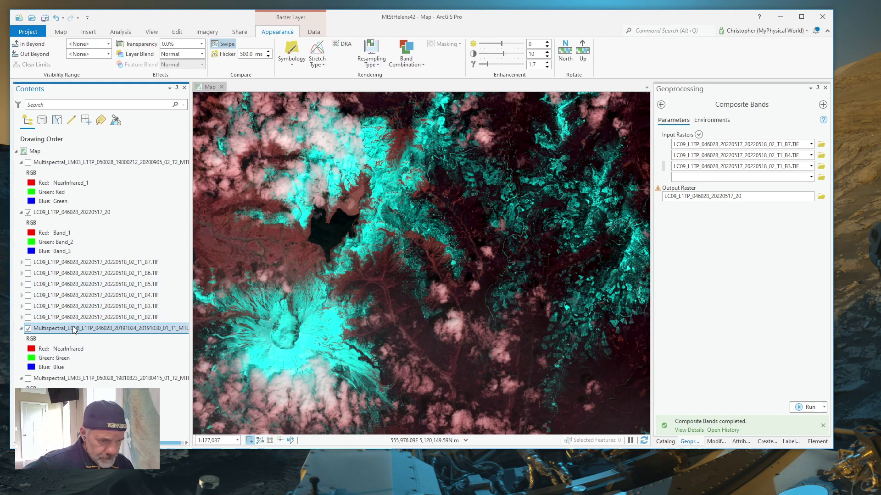
click(63, 213)
- Peel the 2022 LC09 composite back from the left to expose the 2019 scene
drag(229, 250, 193, 268)
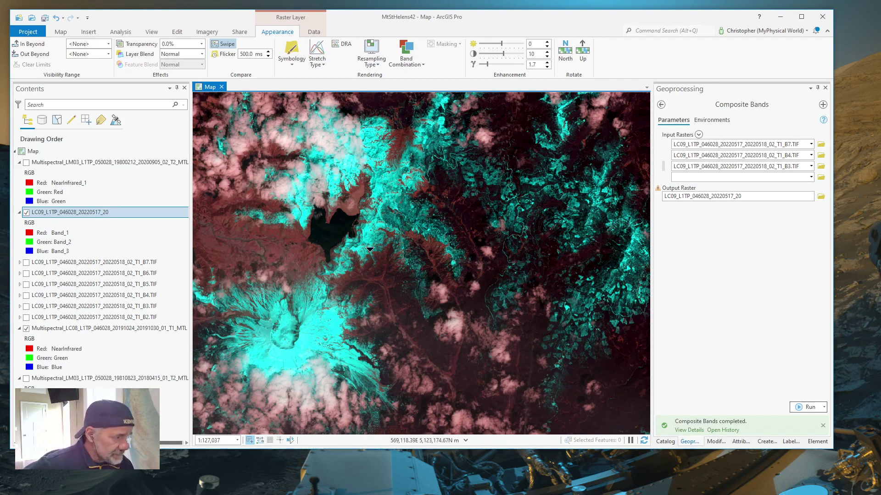
- Swipe the 2022 composite back and forth over the volcano to reveal the 2019 LC08 scene
drag(204, 270, 138, 328)
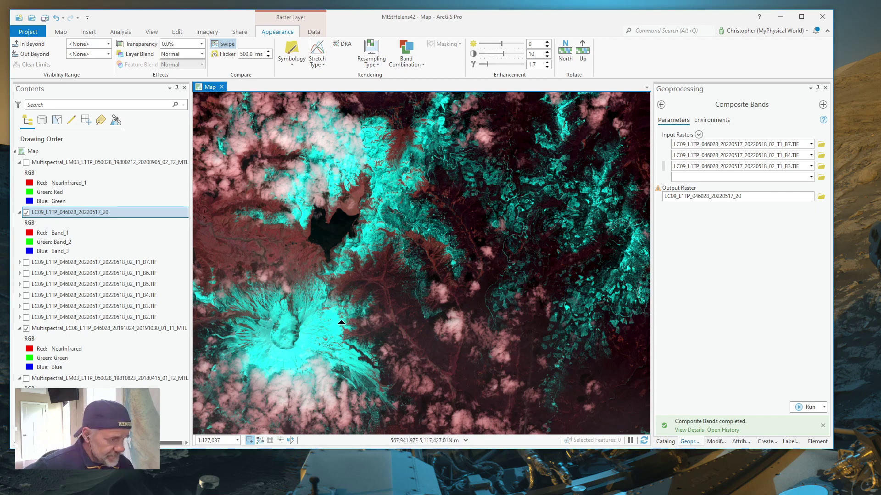
drag(195, 281, 176, 313)
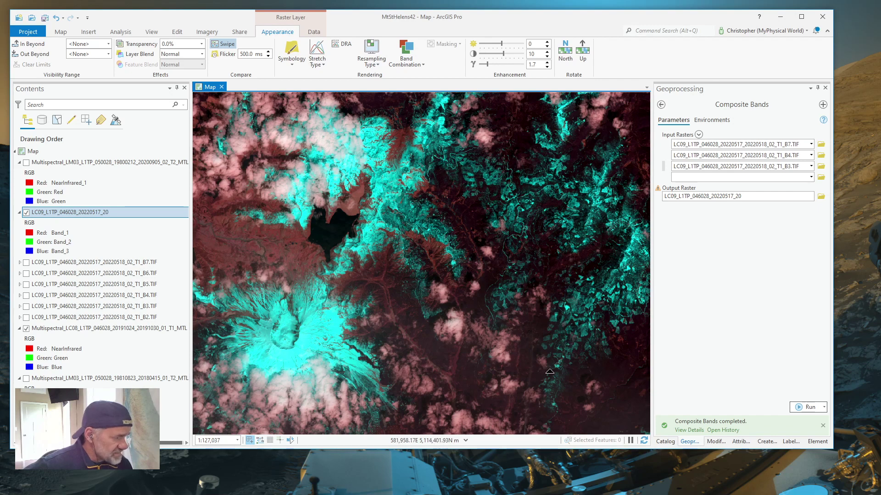
- Zoom out to 1:1,183,126 to see the whole tilted scene, then back to about 1:310,149
scroll(324, 261, down, 3)
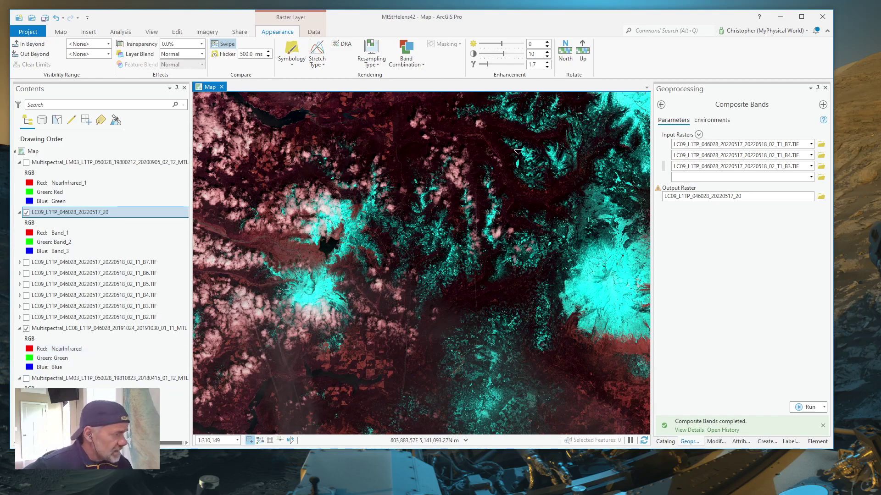
scroll(492, 160, down, 5)
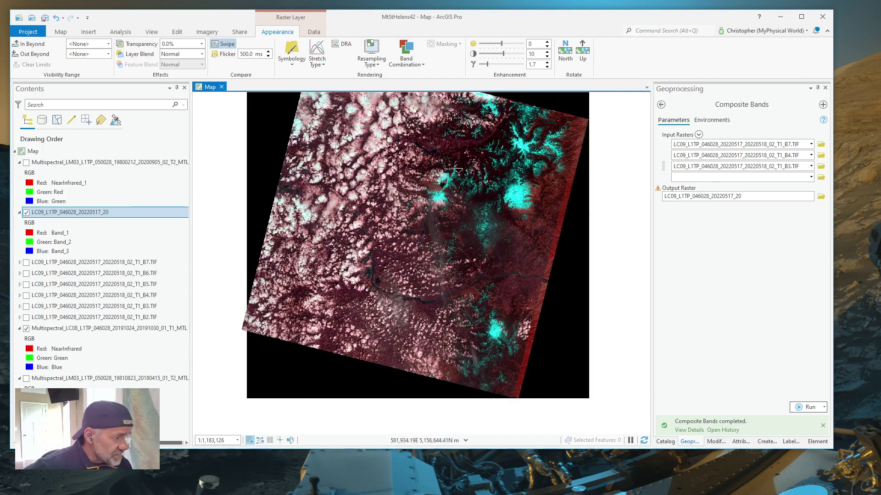
scroll(470, 125, up, 2)
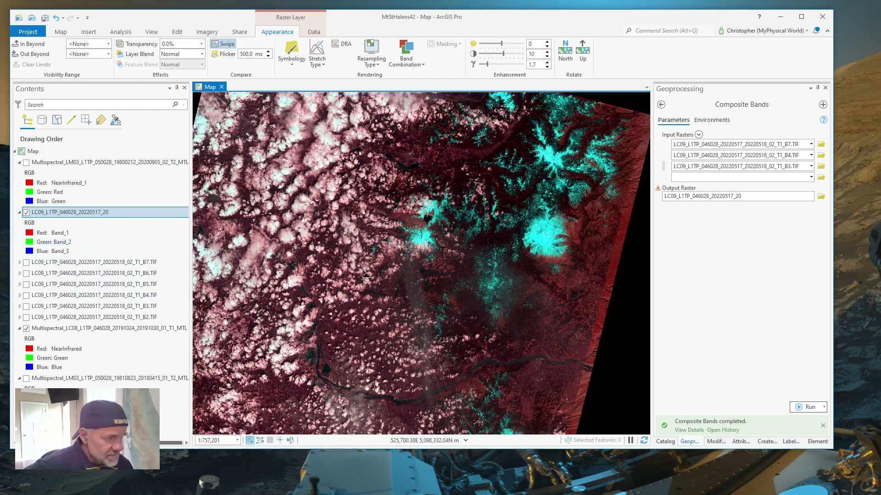
scroll(408, 260, up, 4)
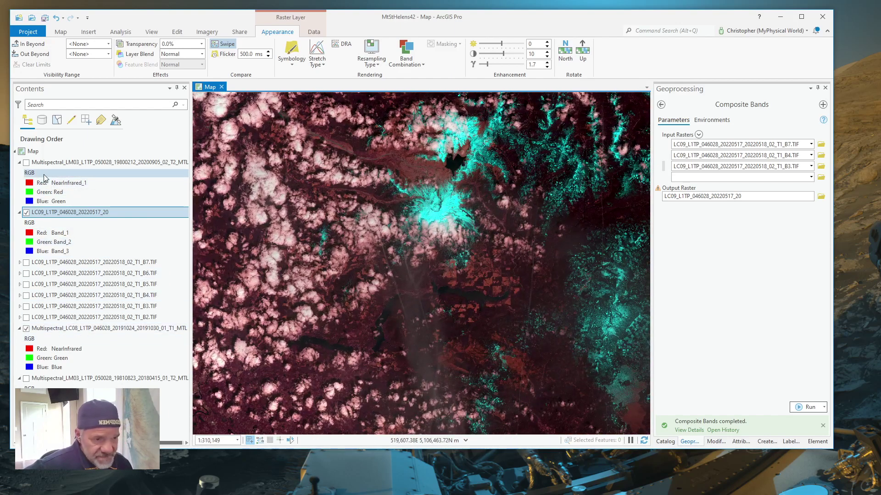
- Turn on the 1980 LM03 scene, hide the 2019 LC08 layer, and toggle the 1980 scene off and on
click(26, 162)
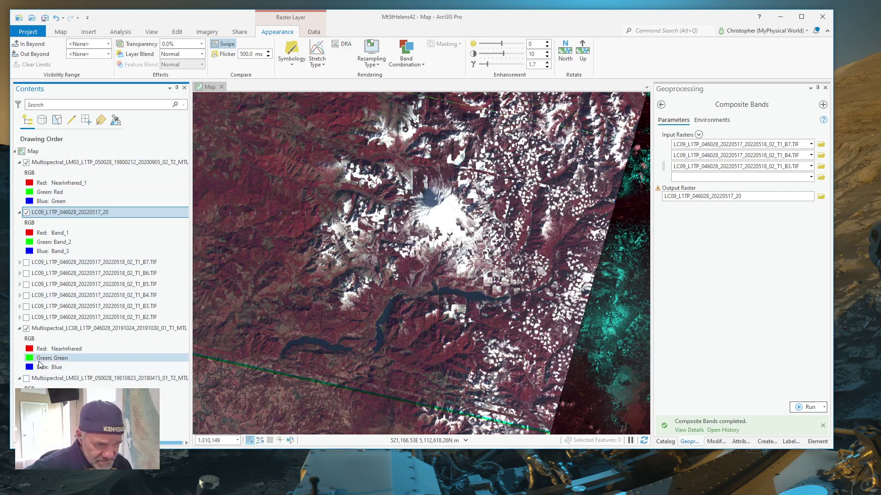
click(27, 328)
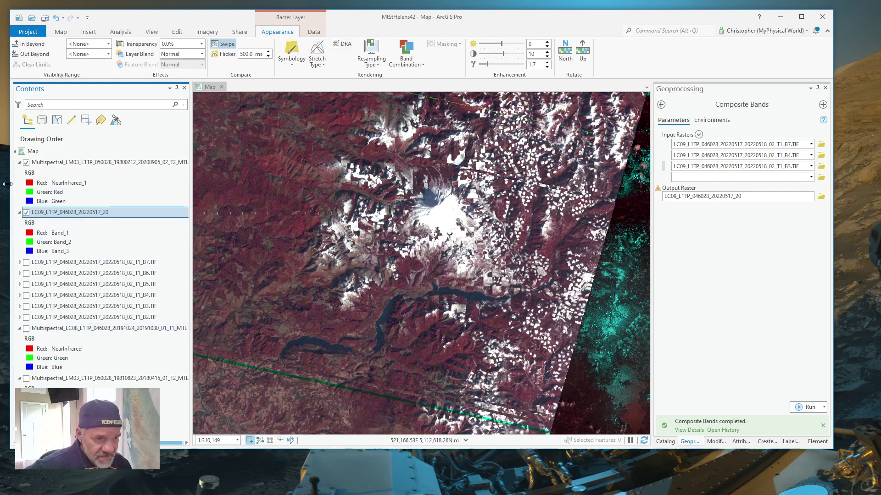
click(26, 163)
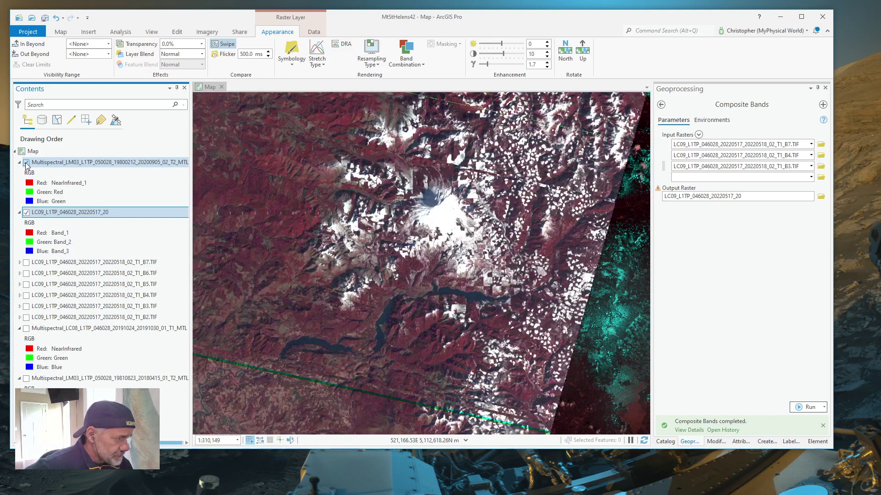
click(26, 162)
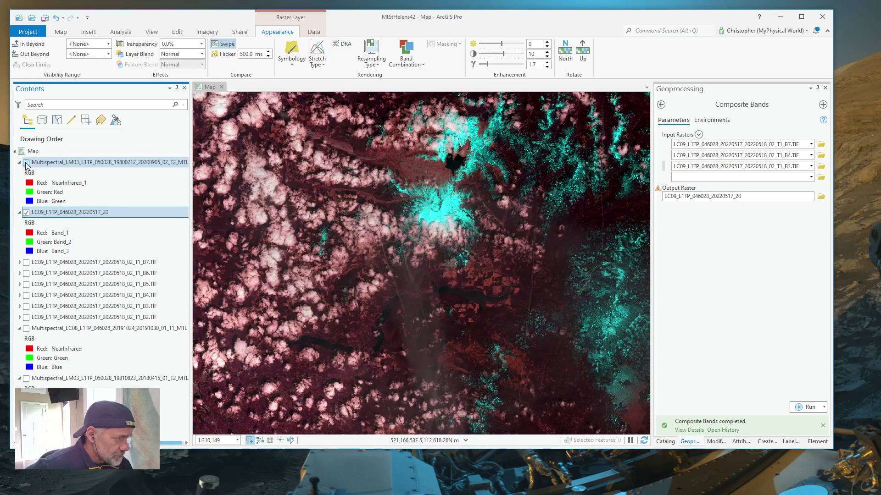
click(25, 162)
click(26, 163)
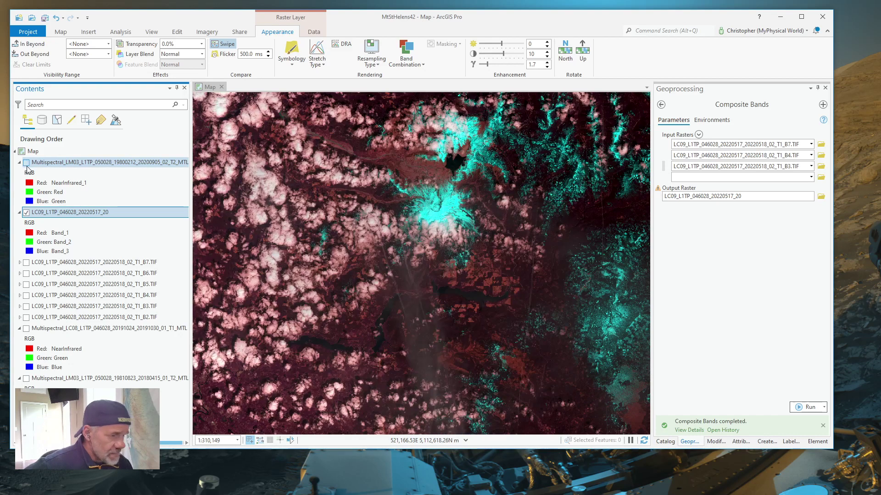